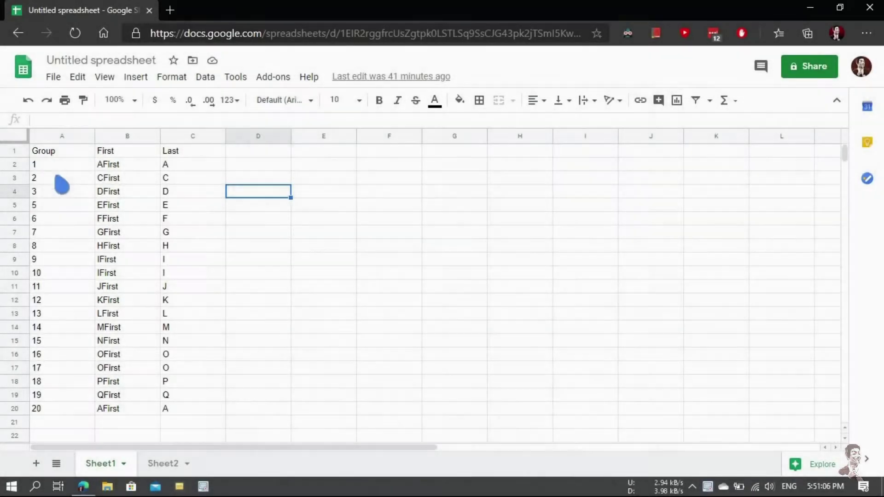
- Select the Group, First and Last table A1:C20 and bring up Sort range from the Data menu
drag(62, 184, 194, 415)
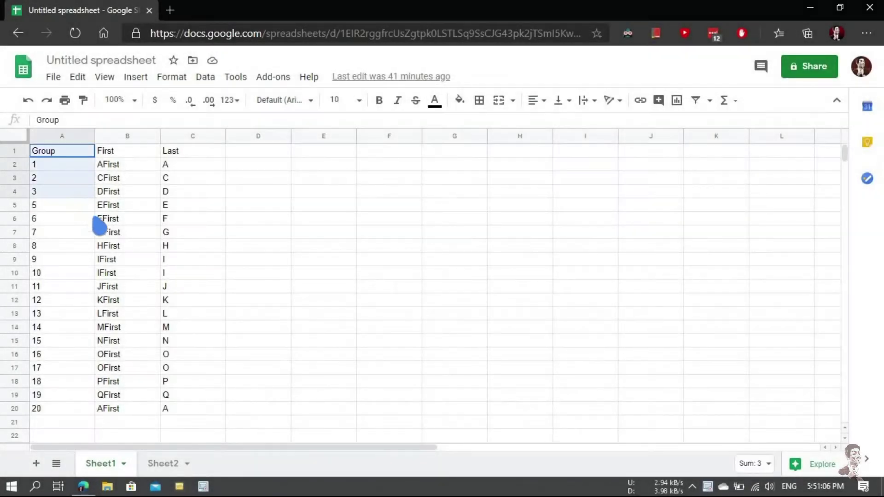
drag(194, 416, 197, 417)
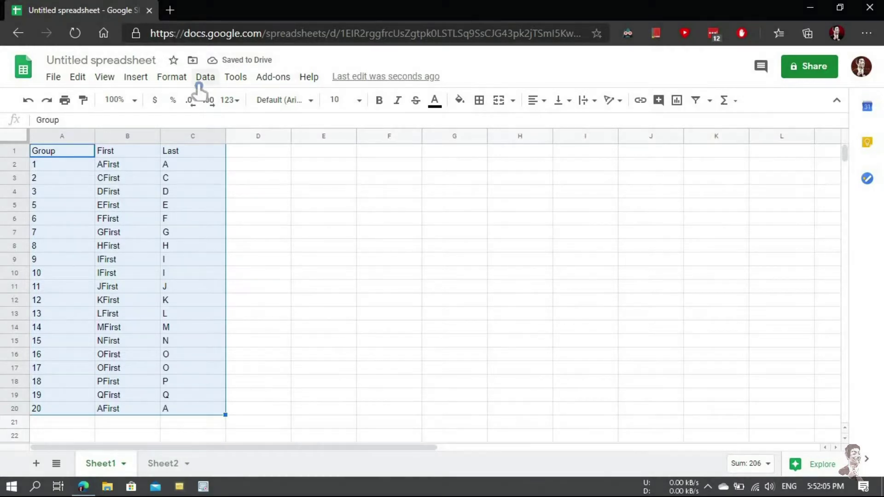
click(207, 78)
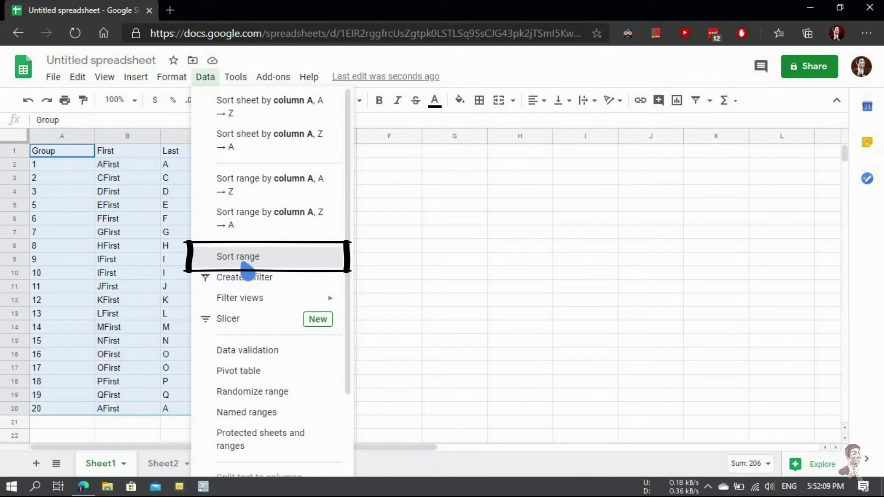
click(239, 257)
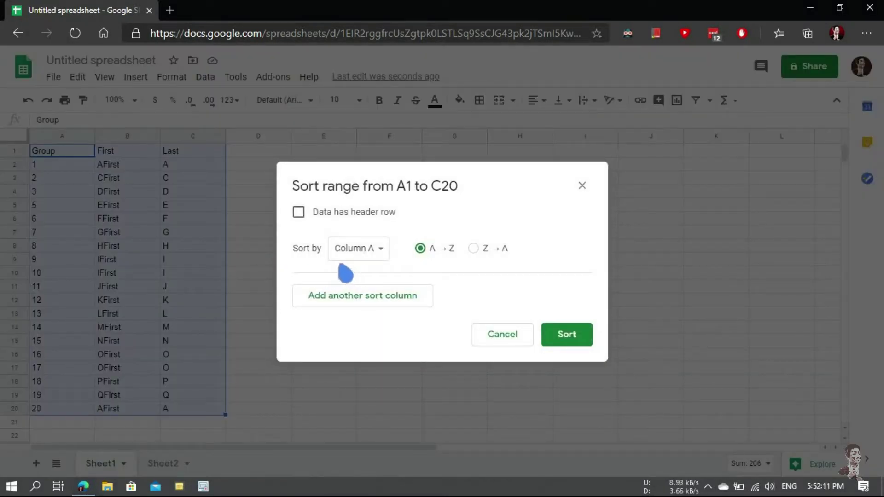
- Mark row 1 as a header row and sort by the First column, A → Z
click(378, 254)
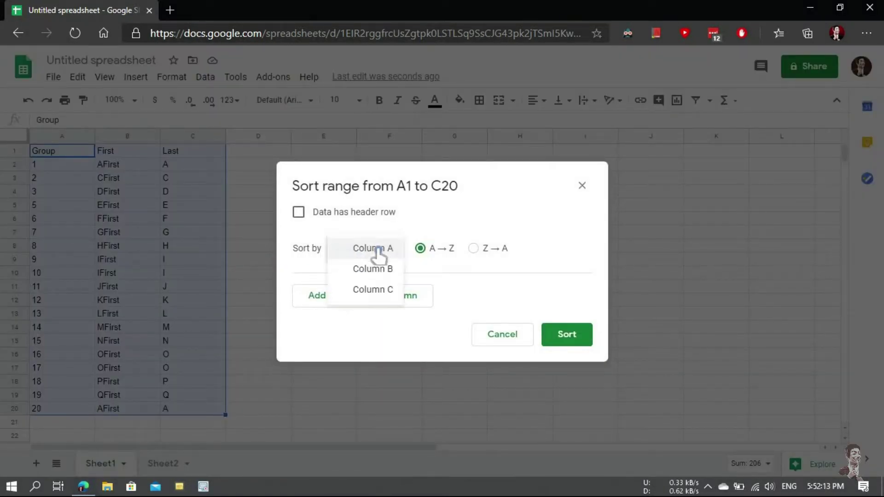
click(407, 232)
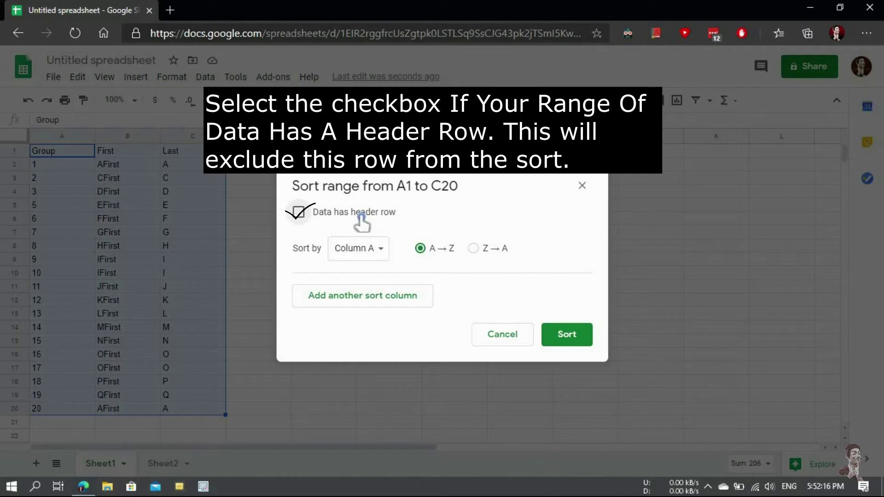
click(353, 213)
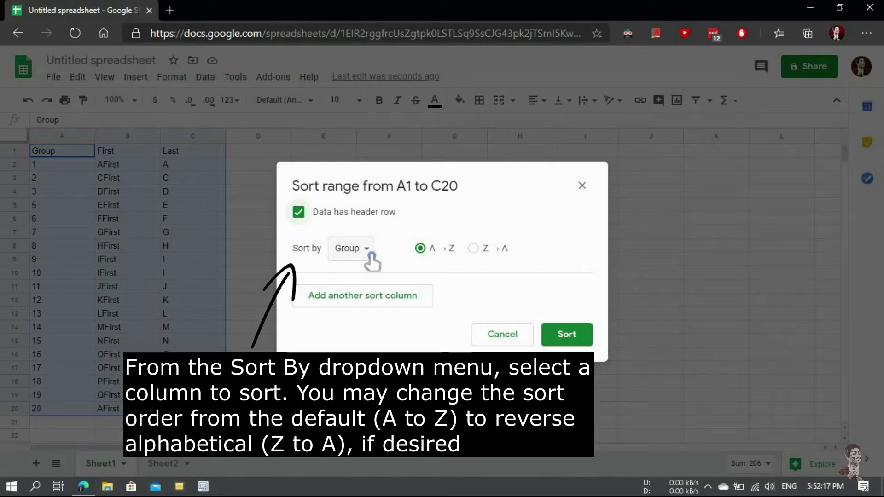
click(372, 256)
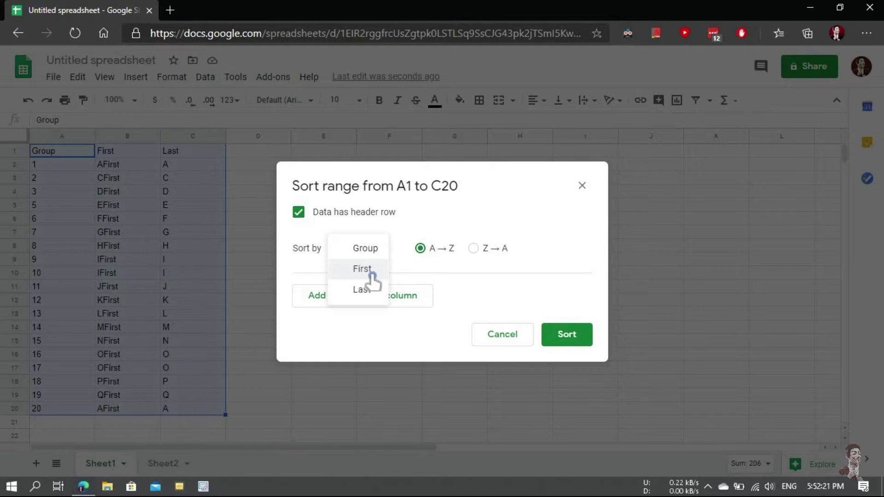
click(371, 272)
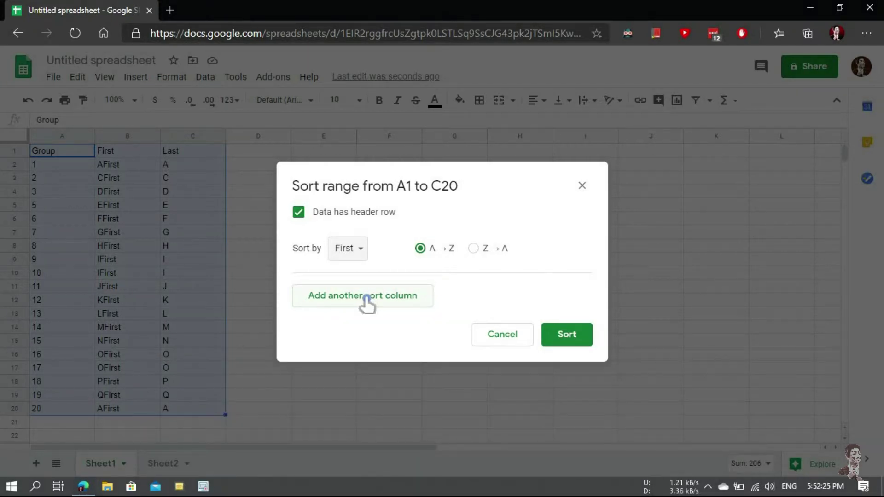
- Add a second sort level by Last A → Z, keep First at A → Z, and apply the sort
click(367, 297)
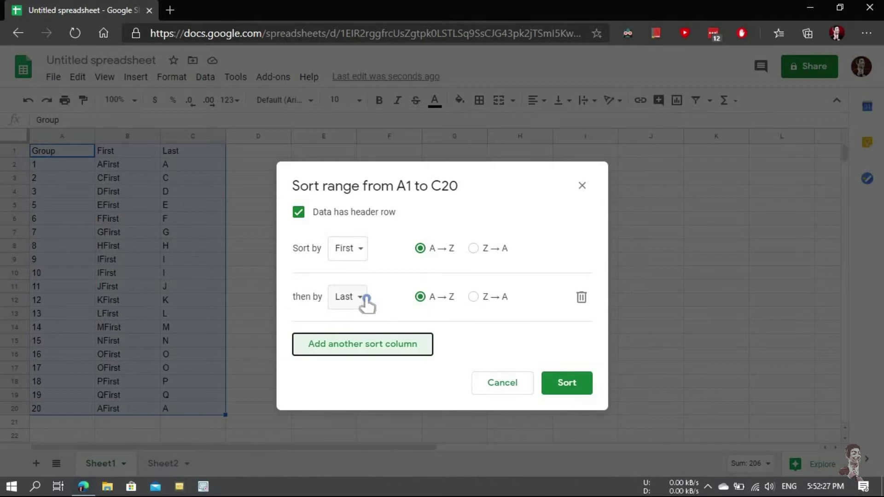
click(359, 299)
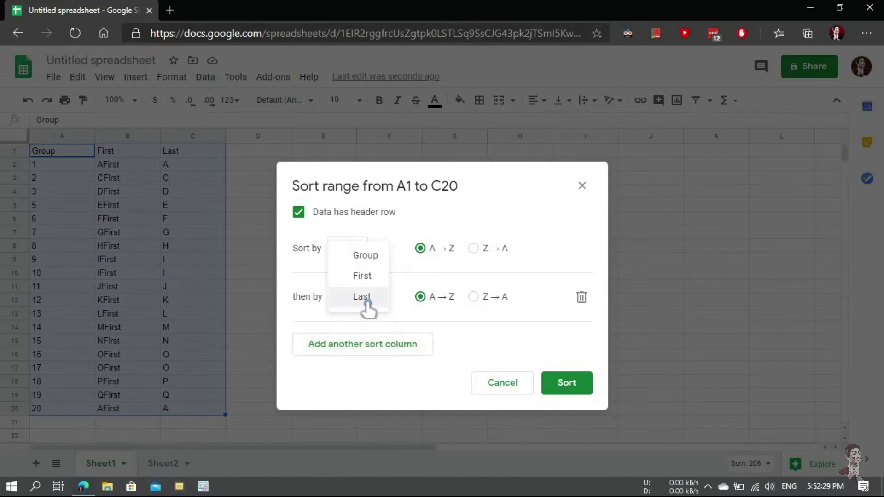
click(367, 298)
click(475, 249)
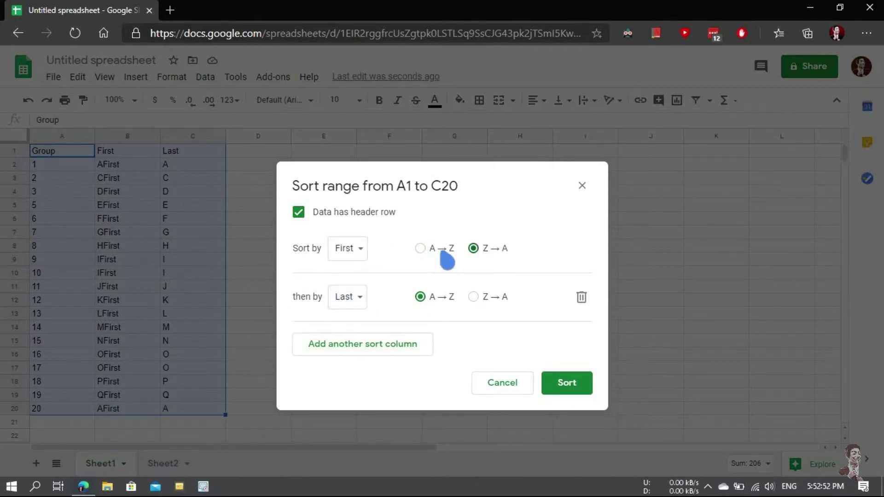
click(420, 249)
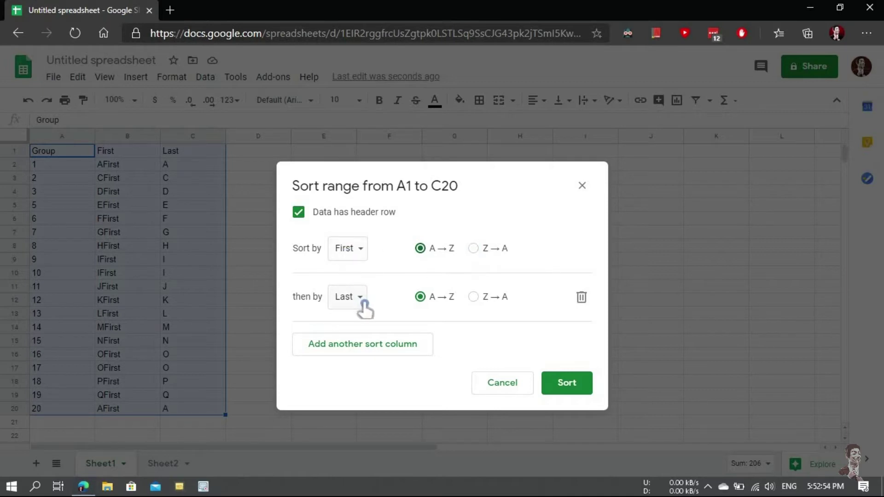
drag(534, 366, 591, 402)
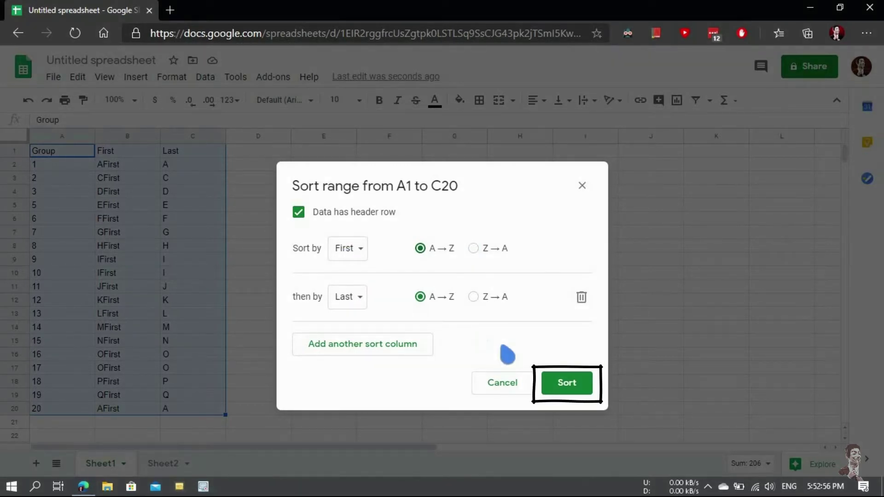
click(563, 385)
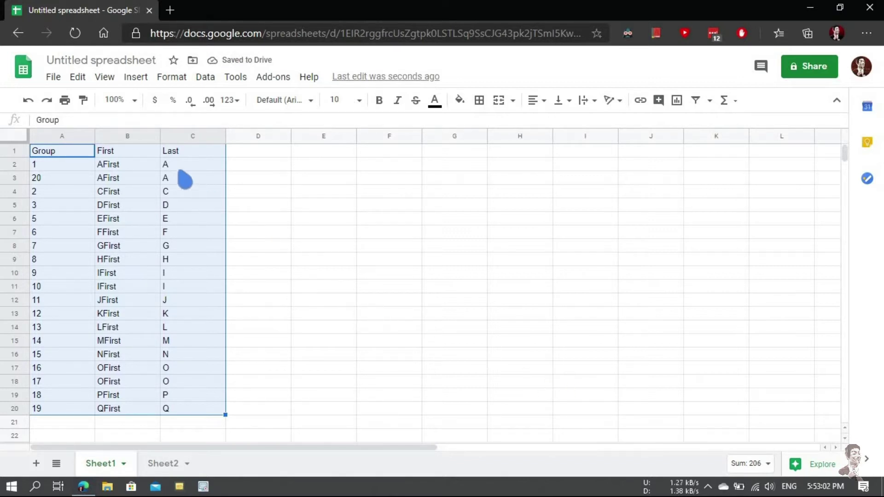
- Check the repeated A, I and O entries in C2/C3, C10/C11 and C17/C18
click(273, 199)
click(173, 178)
click(177, 165)
click(179, 275)
click(178, 286)
click(184, 381)
click(184, 371)
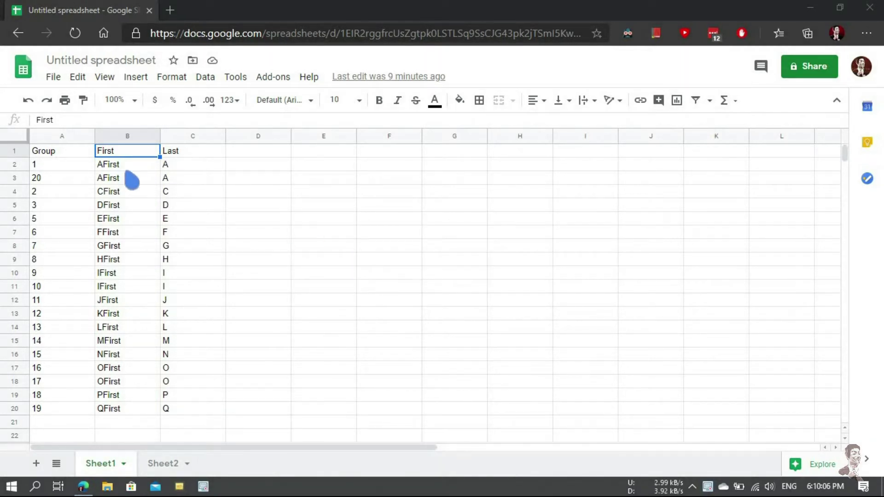
- Select the First and Last columns B1:C20 and open the Data menu
drag(103, 157, 203, 352)
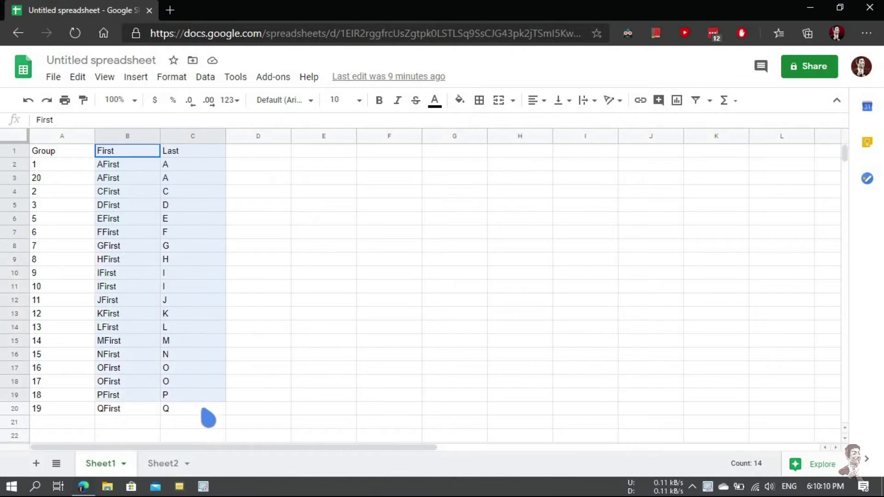
drag(202, 352, 210, 410)
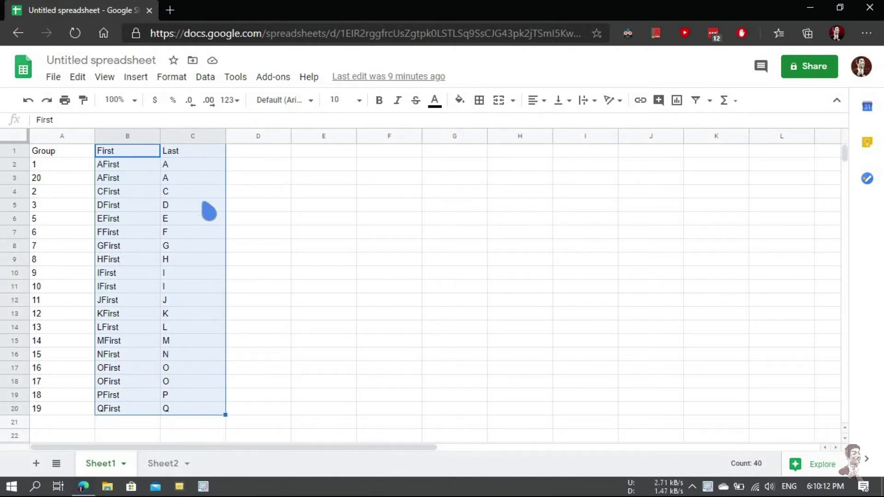
click(205, 79)
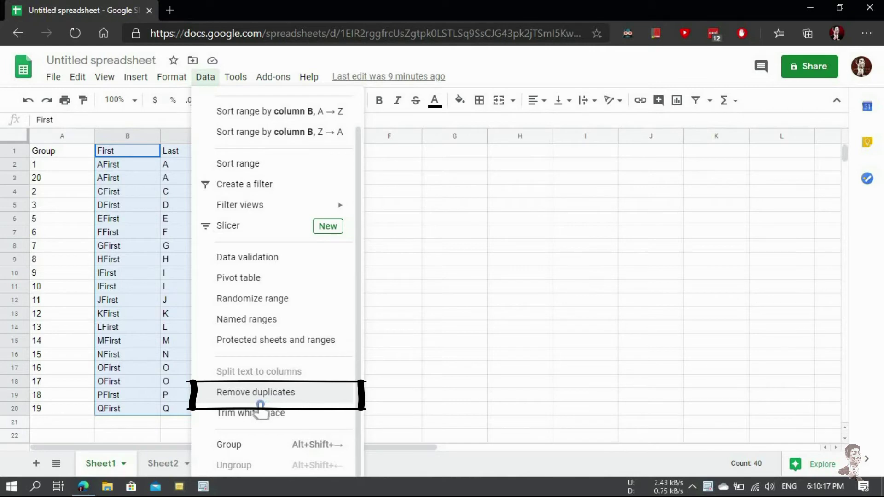
- Remove duplicates from B1:C20 with a header row, removing 3 rows and leaving 16 unique
click(276, 394)
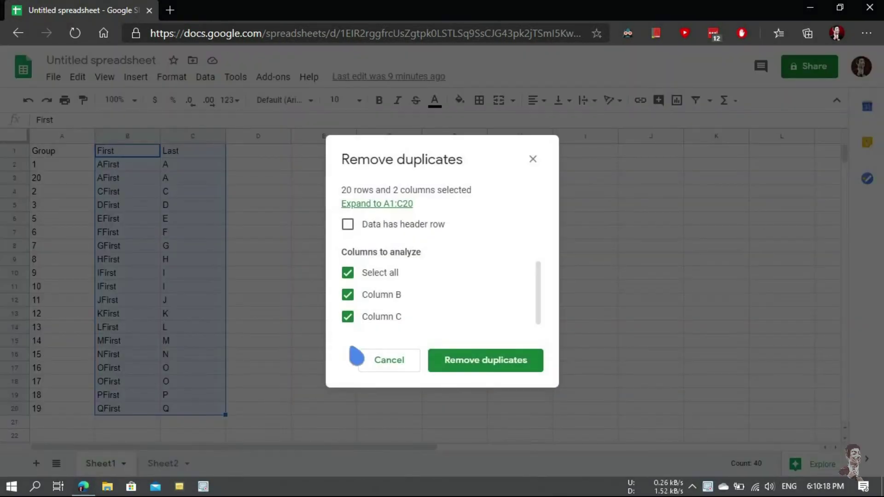
click(348, 226)
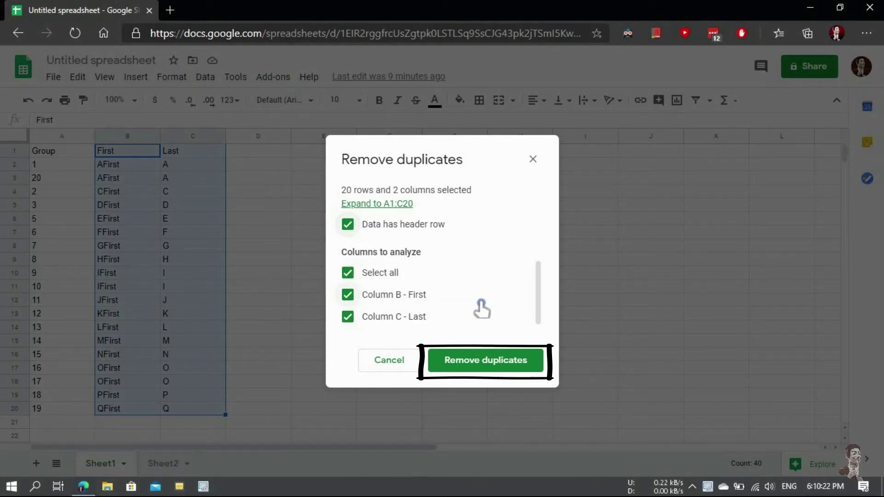
click(482, 361)
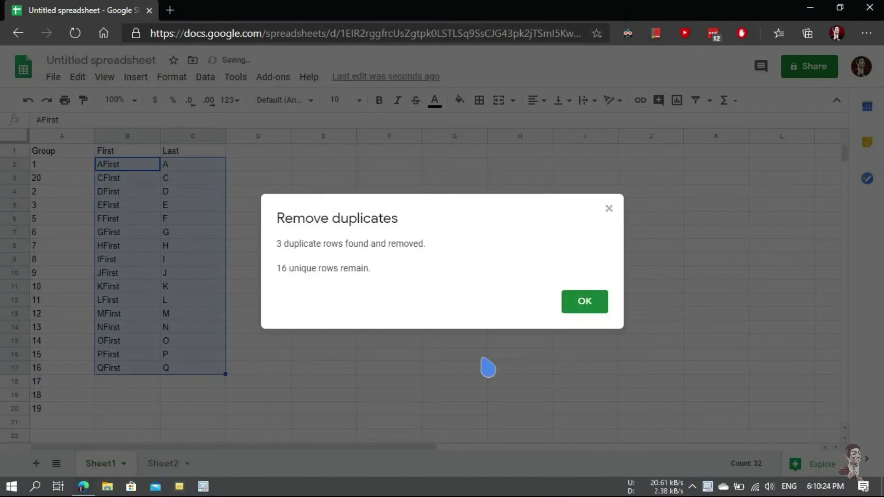
click(576, 307)
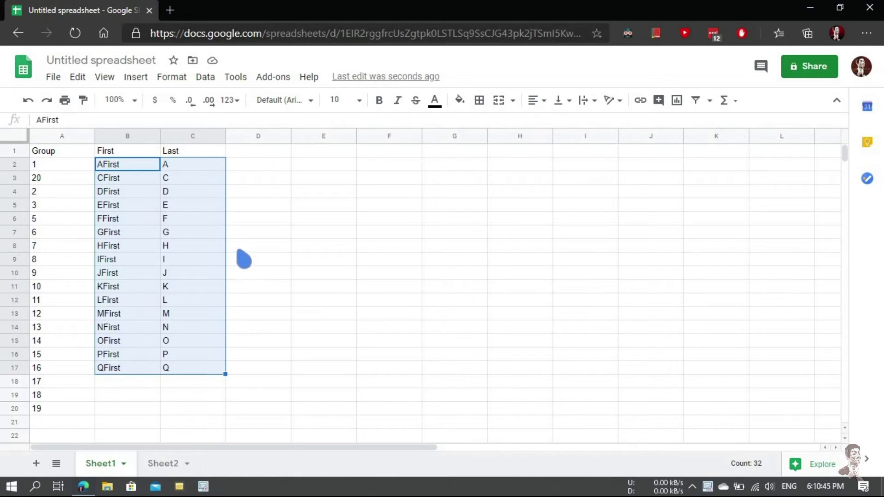
click(173, 465)
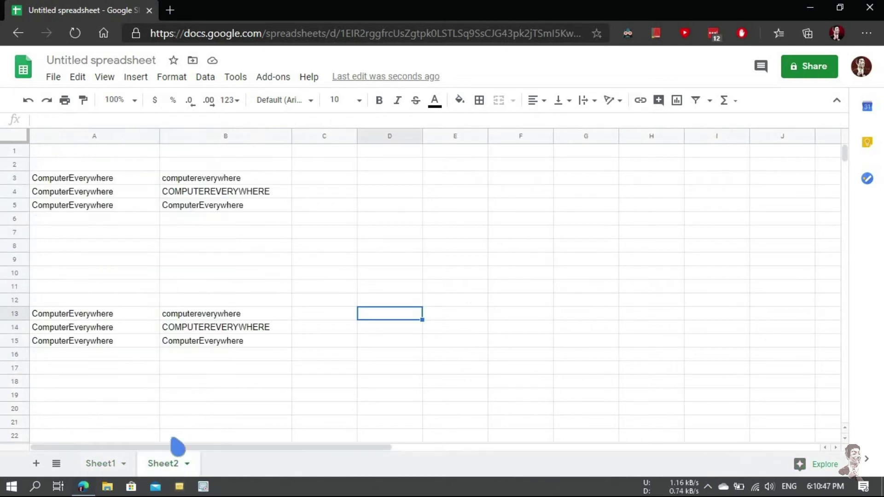
- Enter =IF(A3=B3,"Same","Different") in cell D3
click(368, 190)
click(95, 122)
text(C3)
key(Home)
text(=)
text(=B3)
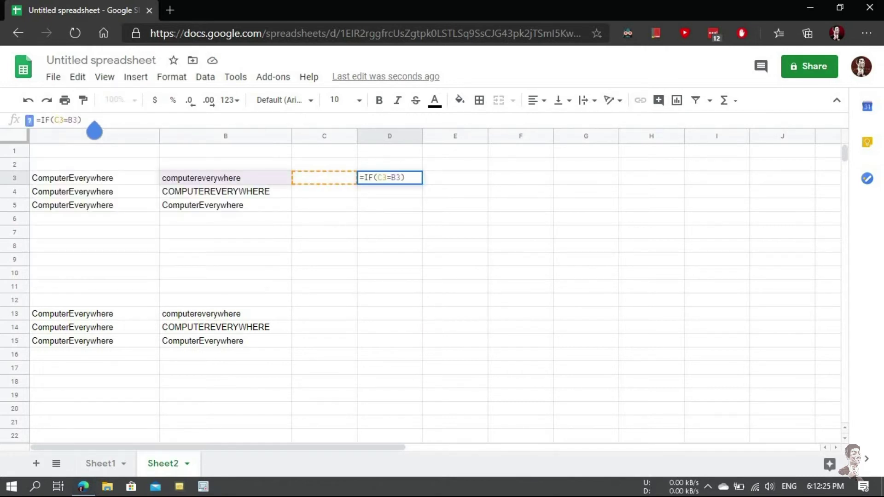
text(,"Same",""Different)
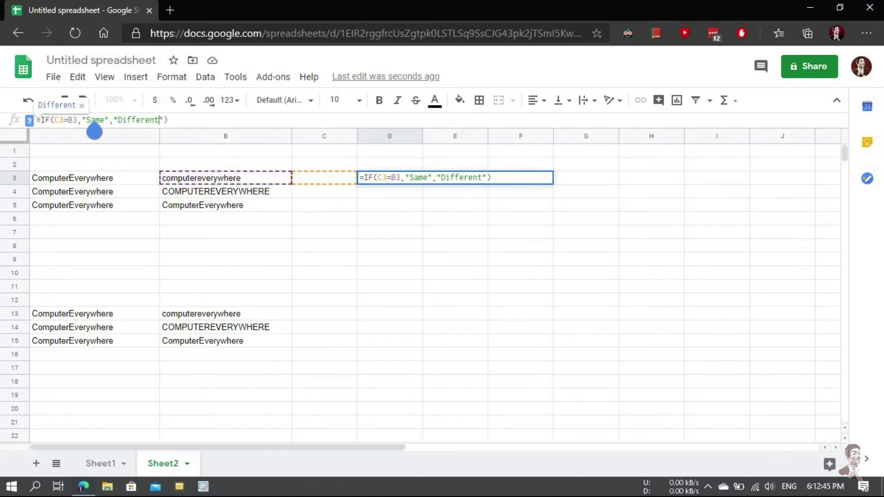
double_click(59, 119)
text(A3)
click(169, 121)
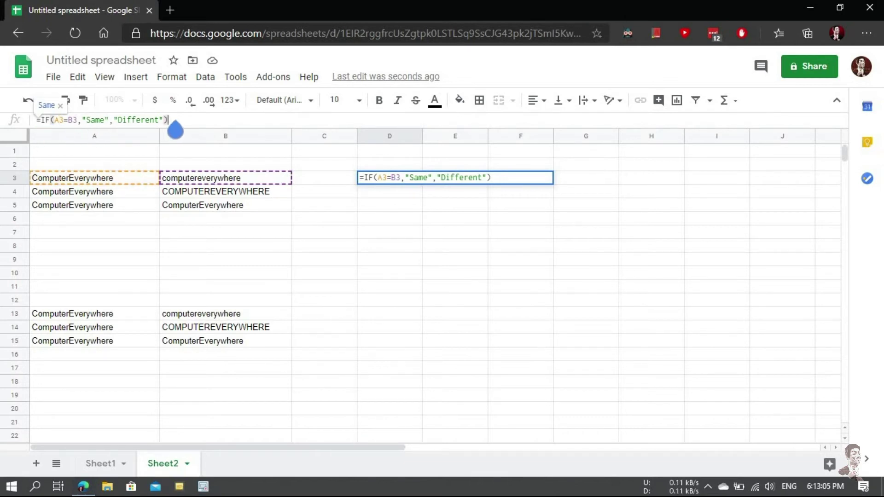
click(243, 218)
- Add the matching IF comparisons for rows 4 and 5 in D4 and D5
double_click(377, 191)
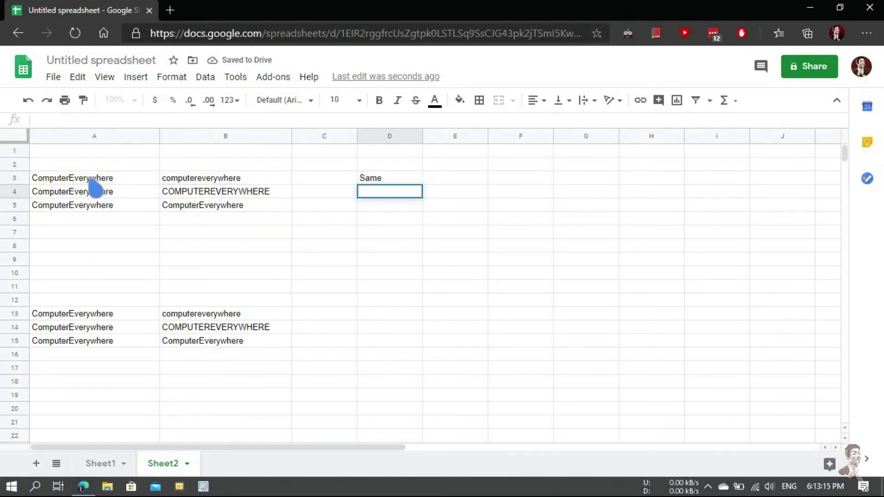
text(=IF(A4))
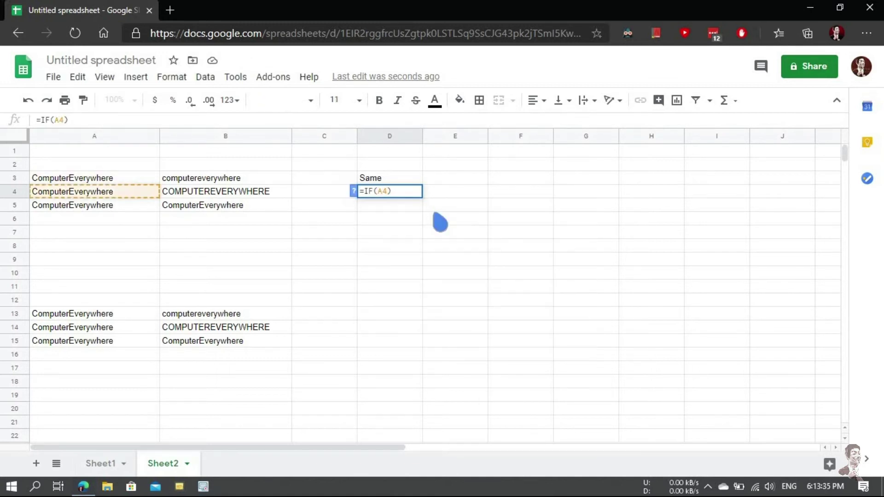
text(=B4,"Same")
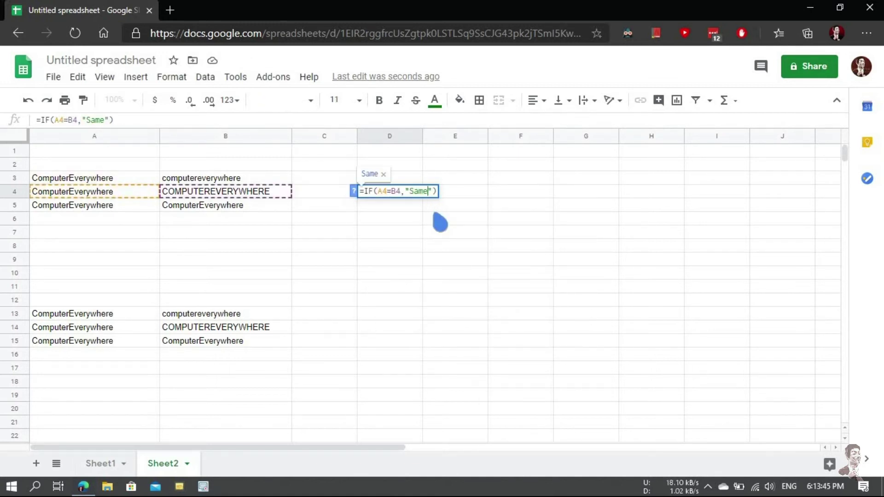
text(,"Different)
key(ctrl+a)
key(ctrl+c)
key(Return)
key(ctrl+v)
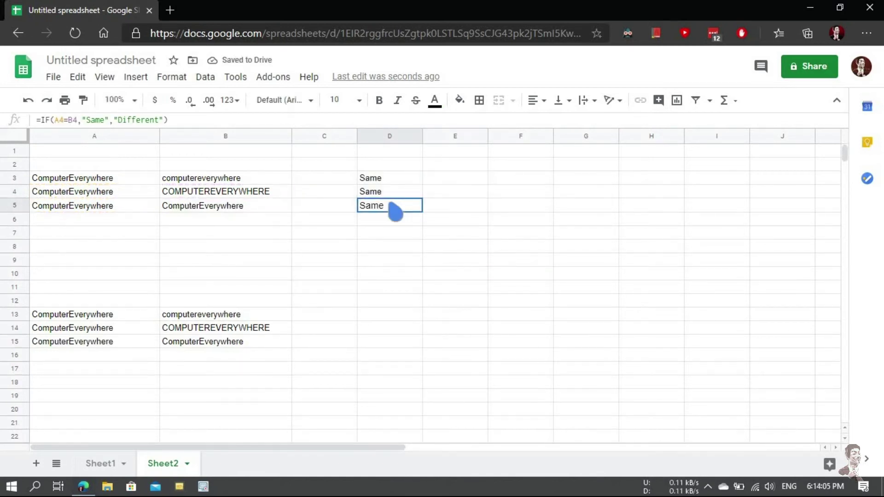
double_click(403, 211)
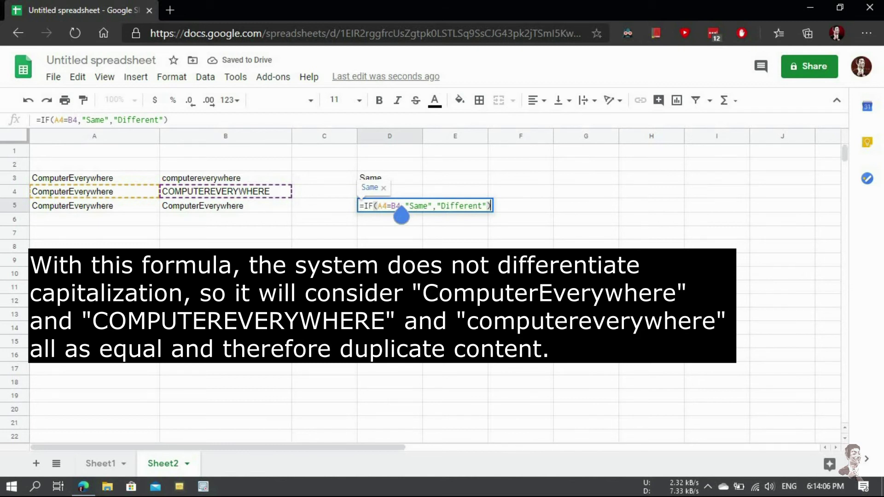
key(BackSpace)
text(5)
key(BackSpace)
text(5)
key(Return)
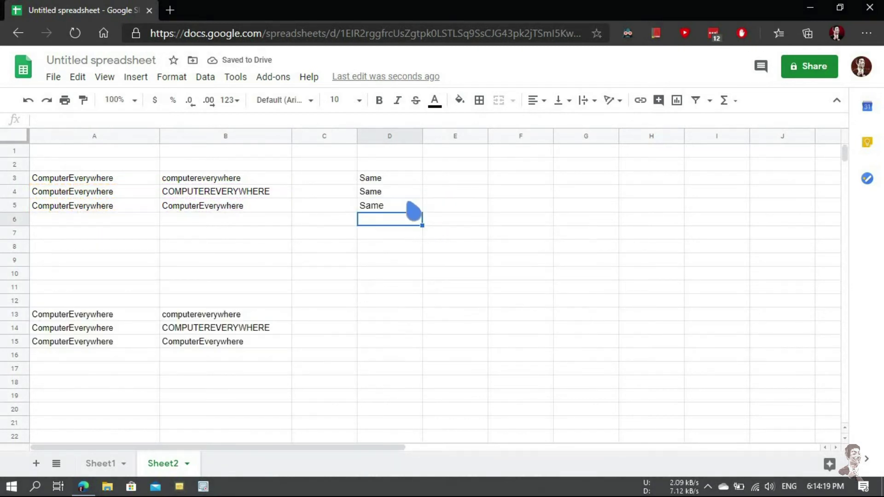
click(373, 315)
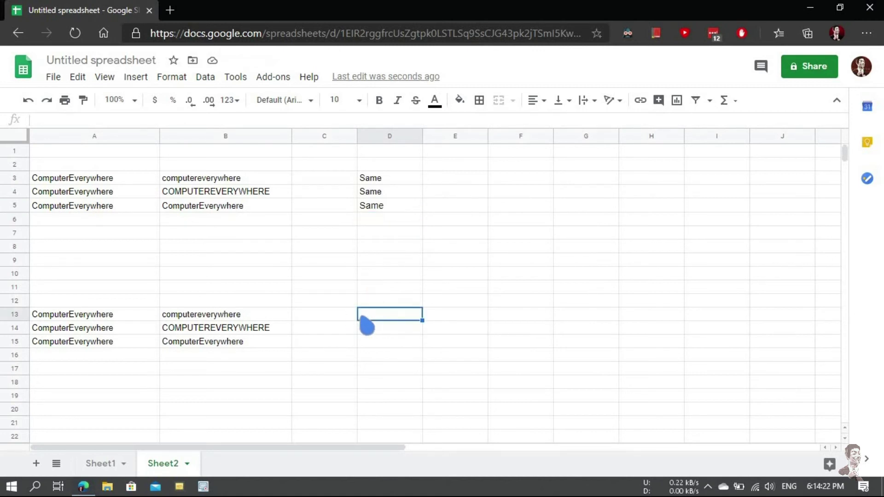
- Enter =IF(EXACT(A13,B13),"Same","Different") in D13 and copy it
text(=IF()
key(Caps_Lock)
text(EXACT(A13)
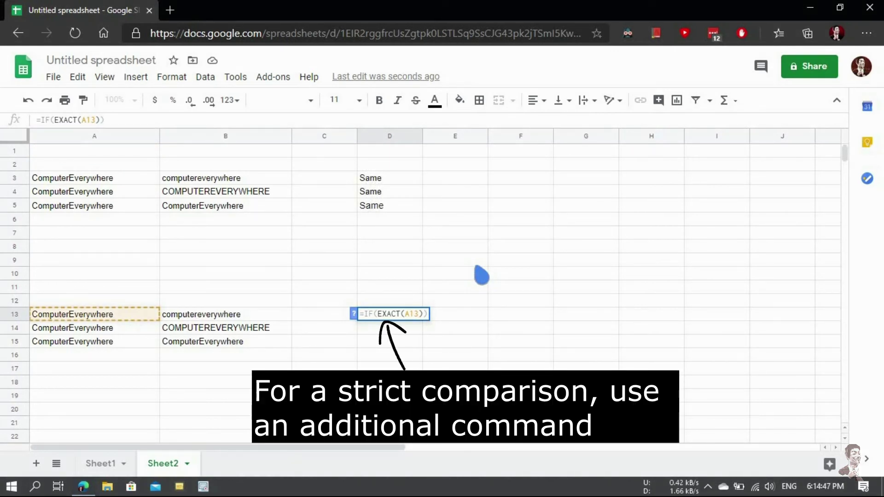
text(,B13)
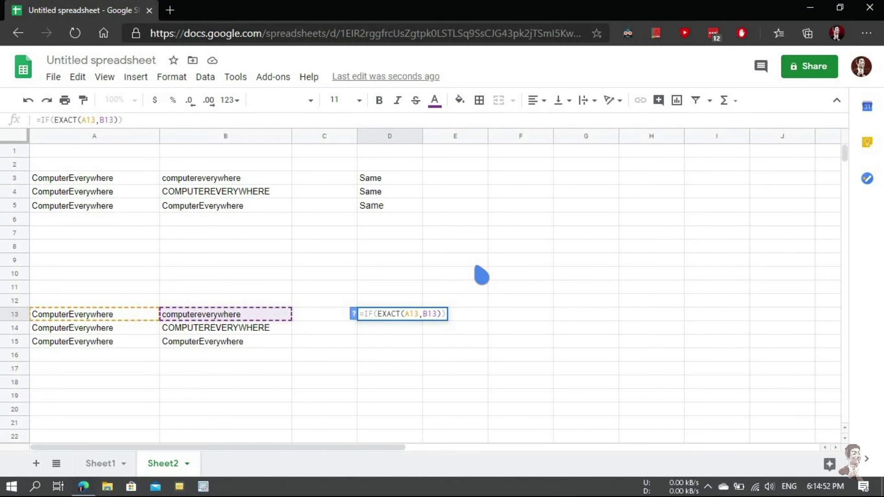
text(,)
key(Caps_Lock)
text(")
key(BackSpace)
key(BackSpace)
text(),"Same","Different)
key(ctrl+a)
key(ctrl+c)
key(Return)
- Paste the EXACT formula into D14 with references changed to A14 and B14
double_click(375, 328)
key(ctrl+v)
key(Left)
key(Left)
key(Left)
key(BackSpace)
text(4)
key(Right)
key(Right)
key(Right)
key(BackSpace)
text(4)
key(Return)
- Paste the EXACT formula into D15 with references changed to A15 and B15
double_click(372, 341)
key(ctrl+v)
key(BackSpace)
text(5)
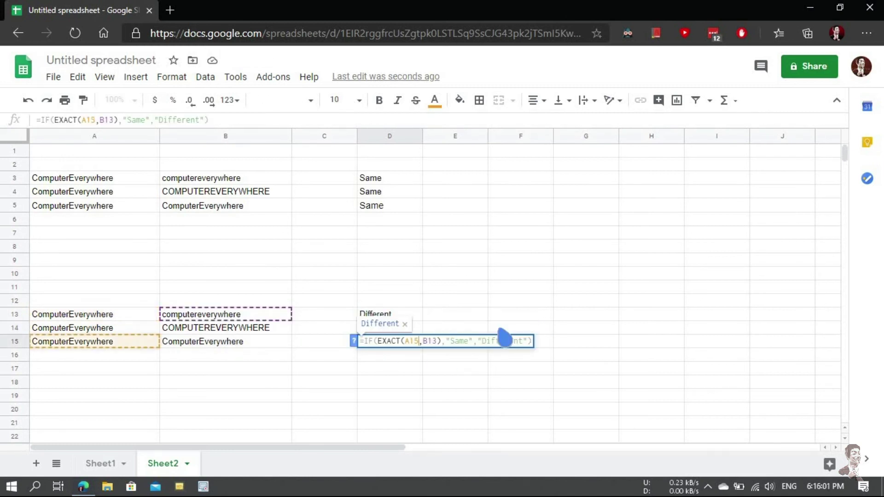
key(Right)
key(Right)
key(BackSpace)
text(5)
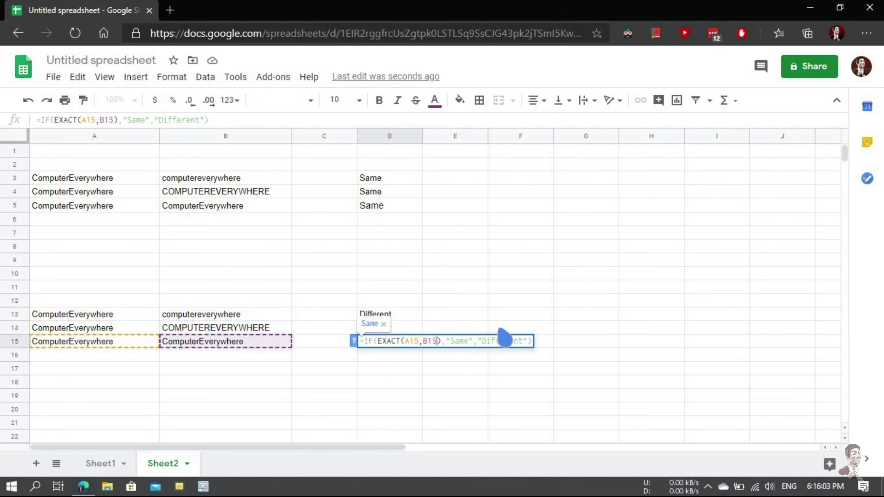
click(437, 368)
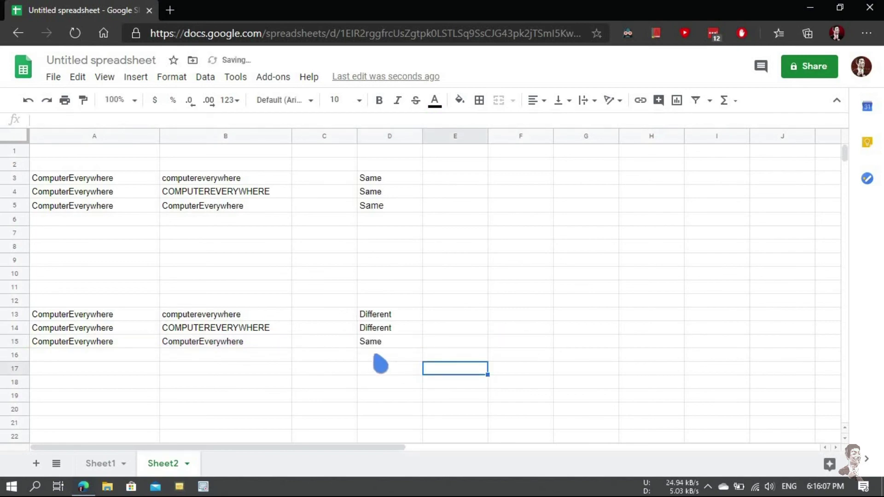